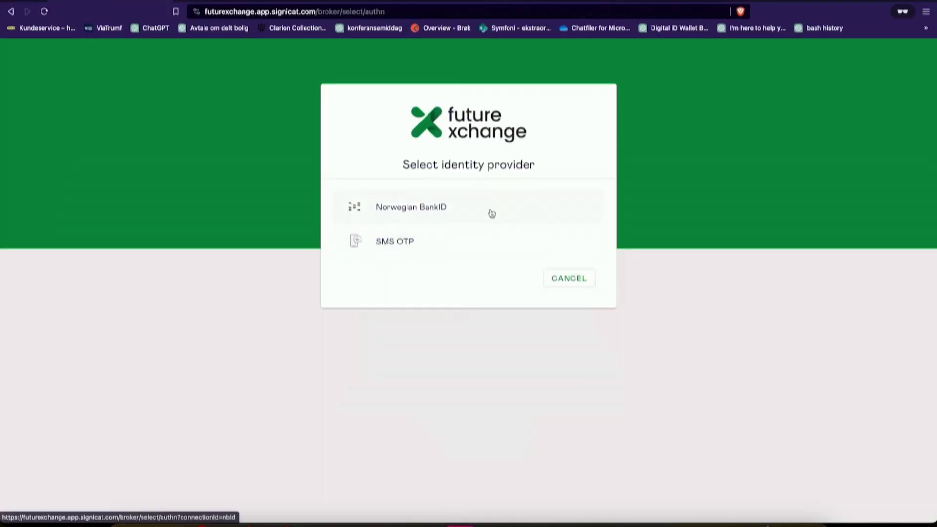
Step: Sign in with Norwegian BankID, authenticating through the BankID app with the password
{"action": "left_click", "coordinate": [488, 211]}
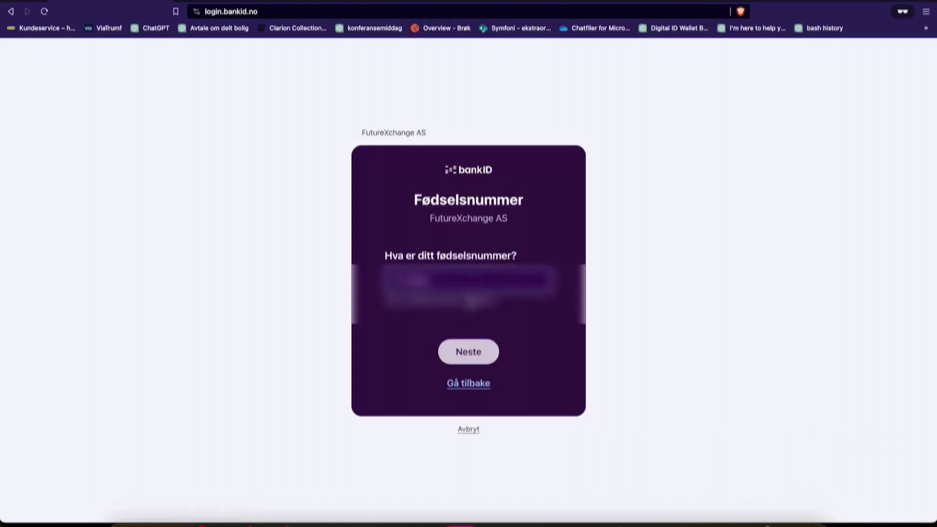
{"action": "key", "text": "Return"}
{"action": "left_click", "coordinate": [445, 274]}
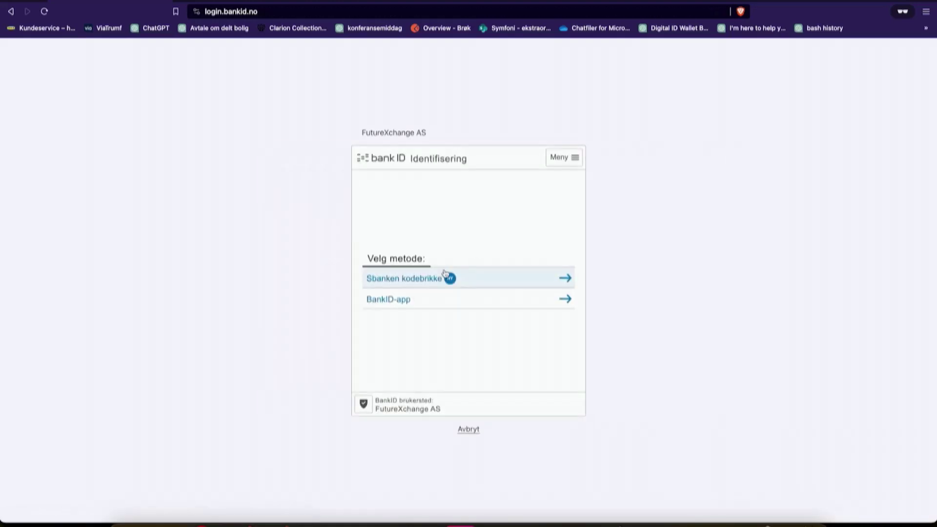
{"action": "left_click", "coordinate": [434, 301]}
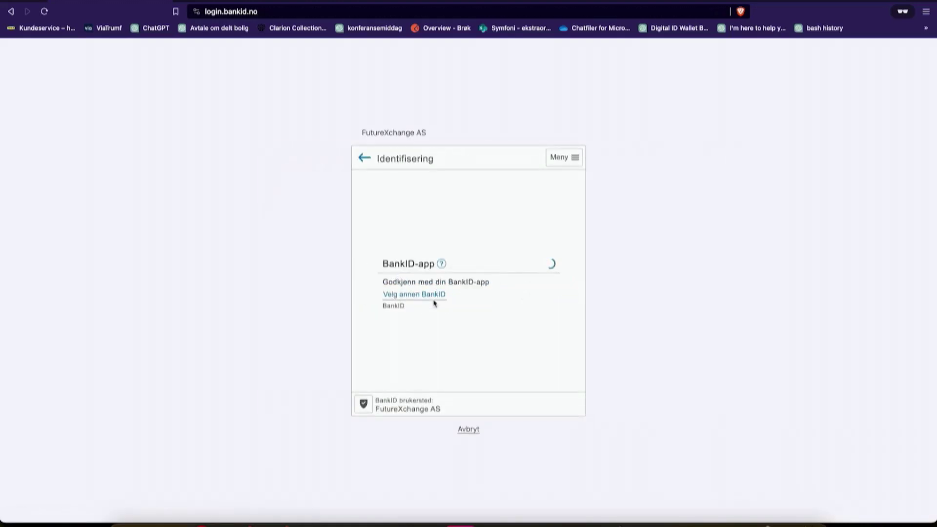
{"action": "type", "text": "********"}
{"action": "key", "text": "Return"}
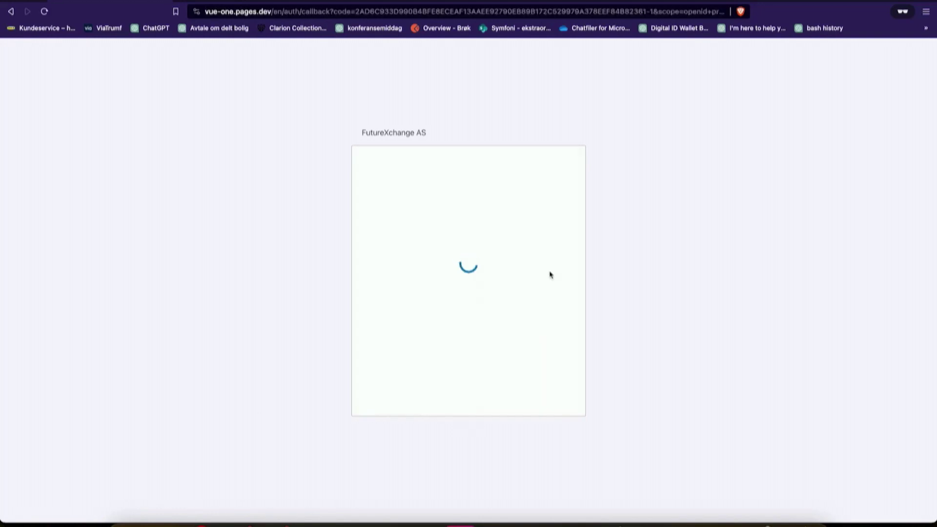
Step: Start user onboarding and agree to the terms
{"action": "left_click", "coordinate": [594, 311]}
{"action": "scroll", "coordinate": [581, 317], "scroll_direction": "down", "scroll_amount": 5}
{"action": "left_click", "coordinate": [594, 399]}
Step: Fill in the suggested contact e-mail and phone number, then confirm and continue
{"action": "type", "text": "jon@"}
{"action": "key", "text": "Down"}
{"action": "key", "text": "Return"}
{"action": "key", "text": "Tab"}
{"action": "key", "text": "Down"}
{"action": "key", "text": "Return"}
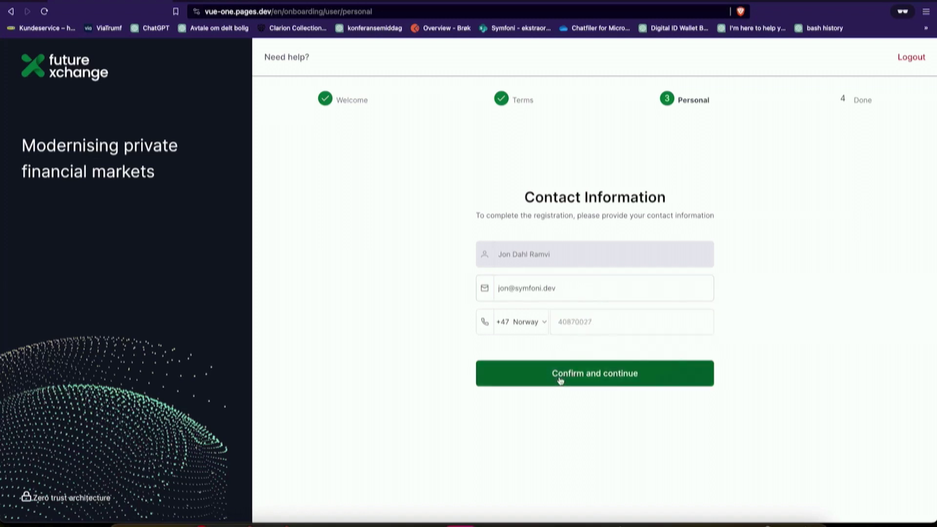
{"action": "left_click", "coordinate": [560, 378]}
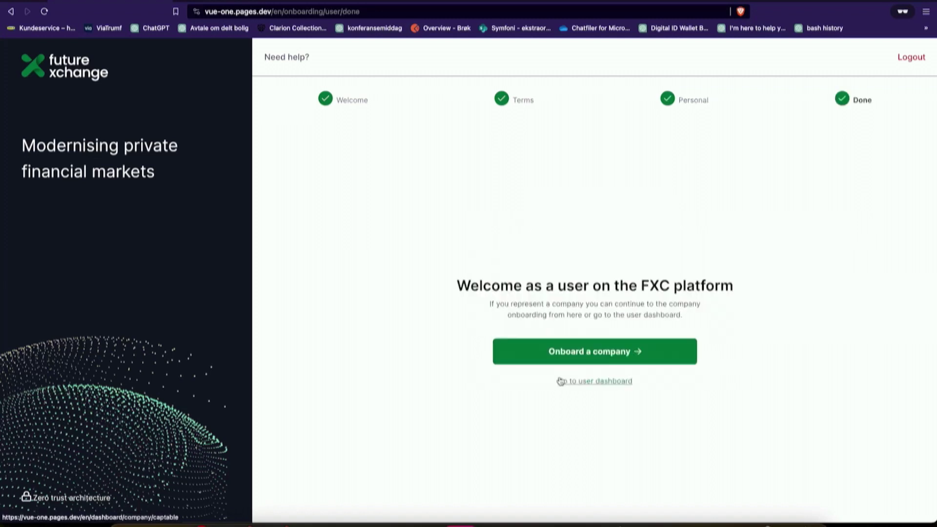
Step: Onboard Symfoni AS as the company and accept the FXC subscription agreement
{"action": "left_click", "coordinate": [593, 359]}
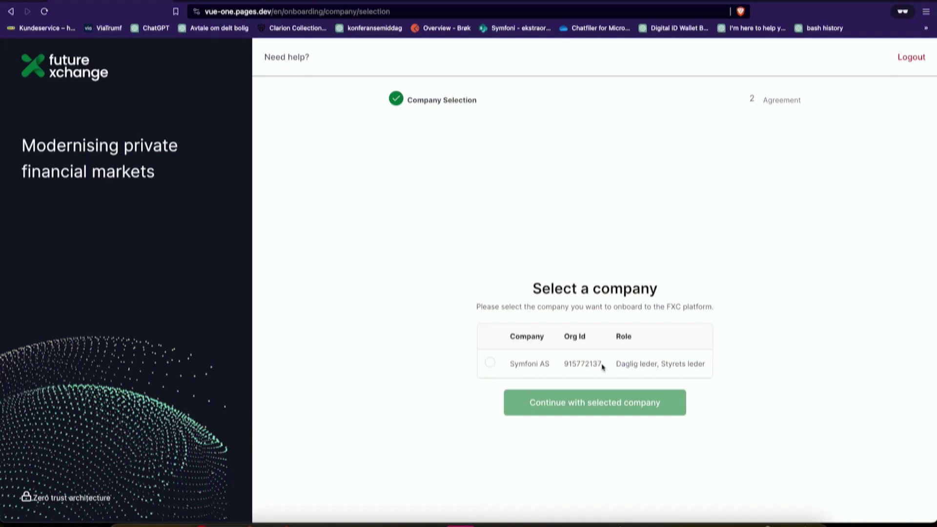
{"action": "left_click", "coordinate": [491, 363]}
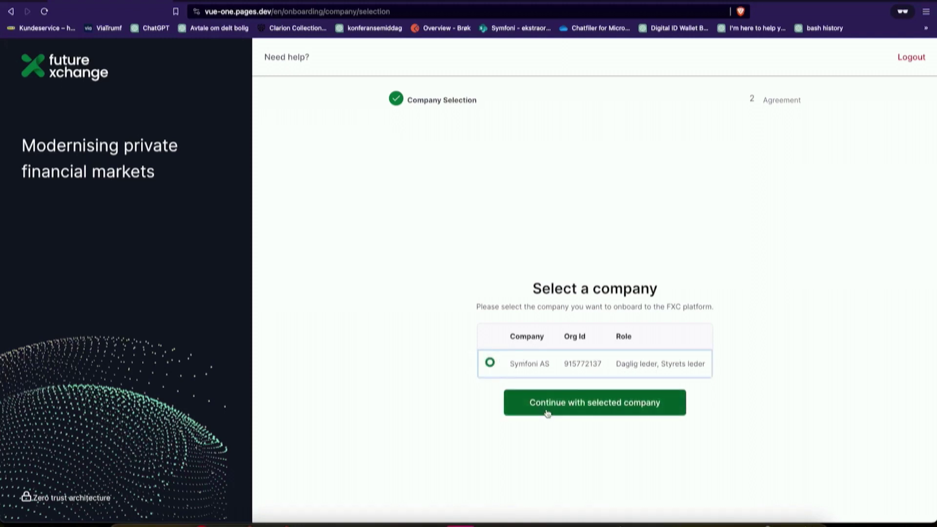
{"action": "left_click", "coordinate": [589, 414]}
{"action": "scroll", "coordinate": [585, 291], "scroll_direction": "down", "scroll_amount": 10}
{"action": "scroll", "coordinate": [585, 292], "scroll_direction": "down", "scroll_amount": 15}
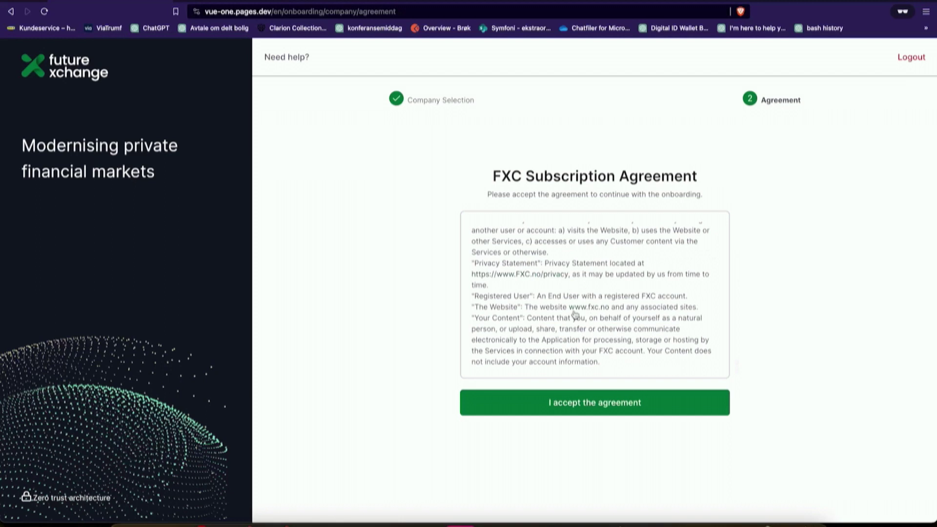
{"action": "left_click", "coordinate": [565, 414]}
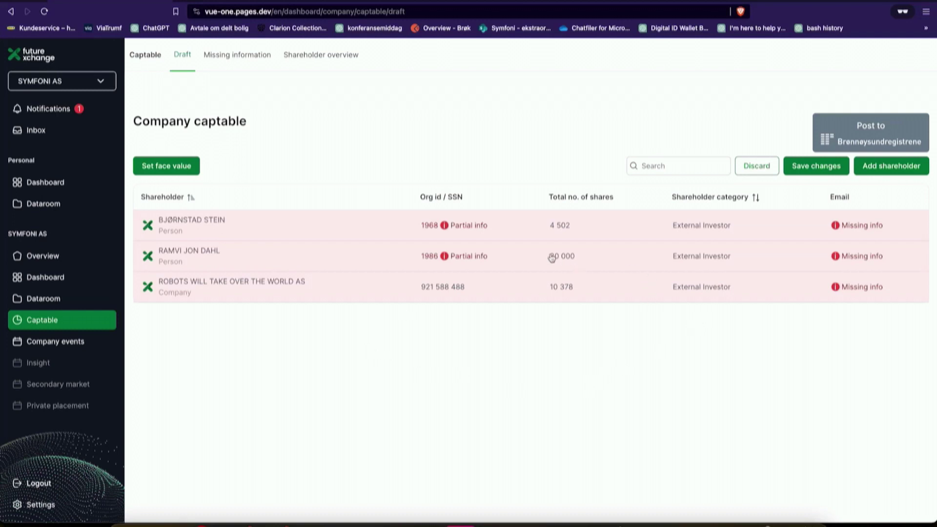
Step: Give the first shareholder an SSN, phone, e-mail and address, set category Investor, and save
{"action": "left_click", "coordinate": [291, 225]}
{"action": "double_click", "coordinate": [526, 243]}
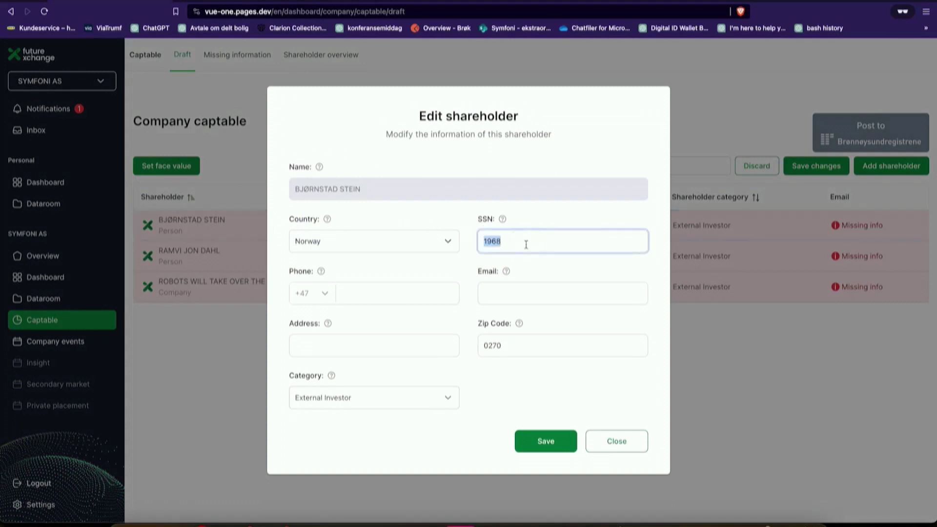
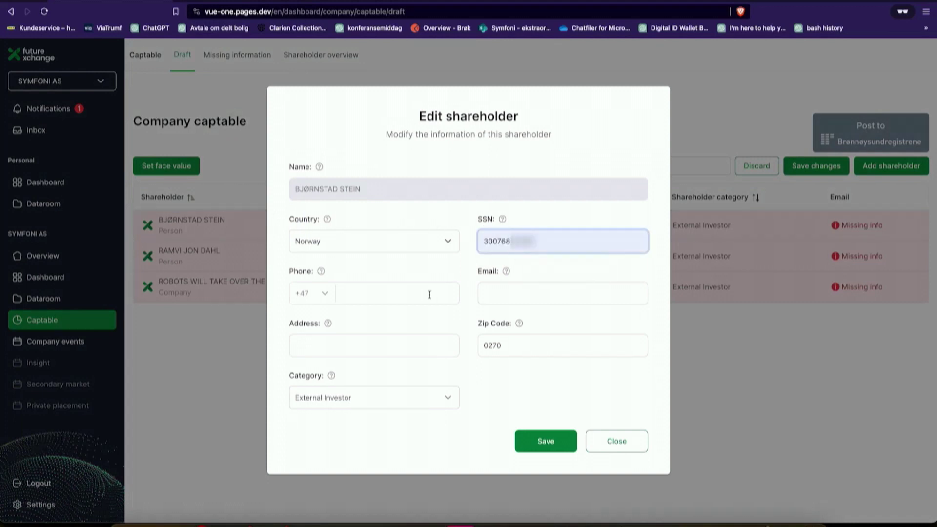
{"action": "left_click", "coordinate": [430, 294]}
{"action": "type", "text": "900"}
{"action": "key", "text": "Tab"}
{"action": "key", "text": "Tab"}
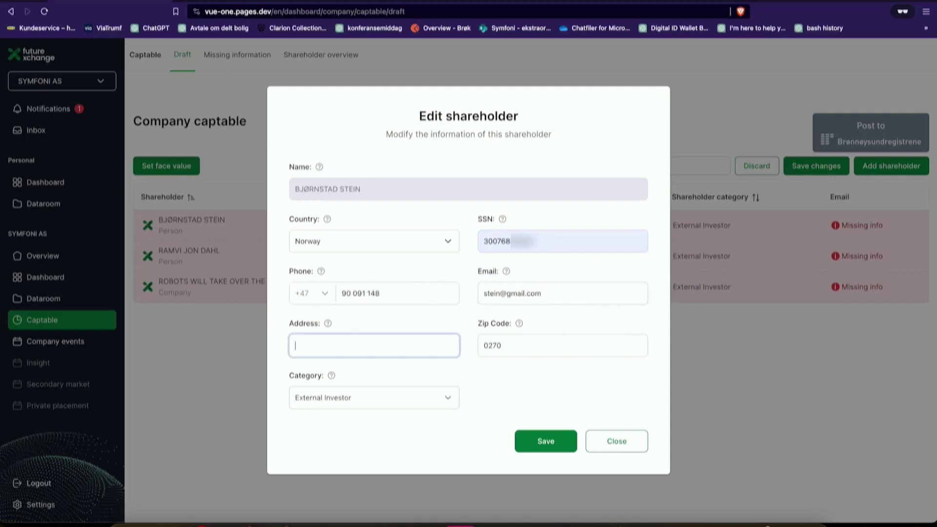
{"action": "type", "text": "Obser"}
{"action": "left_click", "coordinate": [388, 373]}
{"action": "left_click", "coordinate": [412, 403]}
{"action": "scroll", "coordinate": [374, 459], "scroll_direction": "down", "scroll_amount": 1}
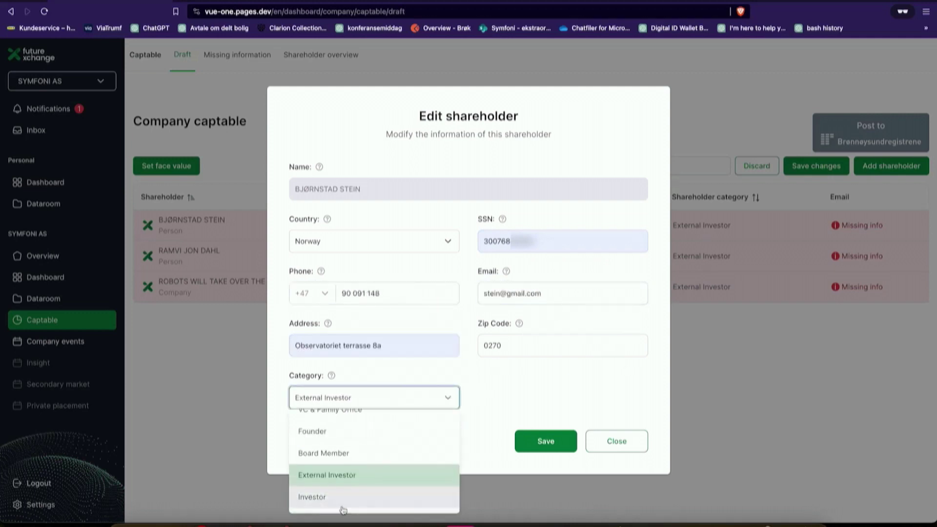
{"action": "left_click", "coordinate": [345, 506]}
{"action": "left_click", "coordinate": [546, 441]}
Step: Complete the second shareholder's SSN, phone, e-mail and address from suggestions, set category Founder, and save
{"action": "left_click", "coordinate": [522, 266]}
{"action": "double_click", "coordinate": [522, 237]}
{"action": "left_click", "coordinate": [540, 264]}
{"action": "left_click", "coordinate": [398, 293]}
{"action": "type", "text": "40870"}
{"action": "left_click", "coordinate": [381, 320]}
{"action": "key", "text": "Tab"}
{"action": "type", "text": "jon@s"}
{"action": "left_click", "coordinate": [564, 318]}
{"action": "left_click", "coordinate": [374, 345]}
{"action": "left_click", "coordinate": [413, 385]}
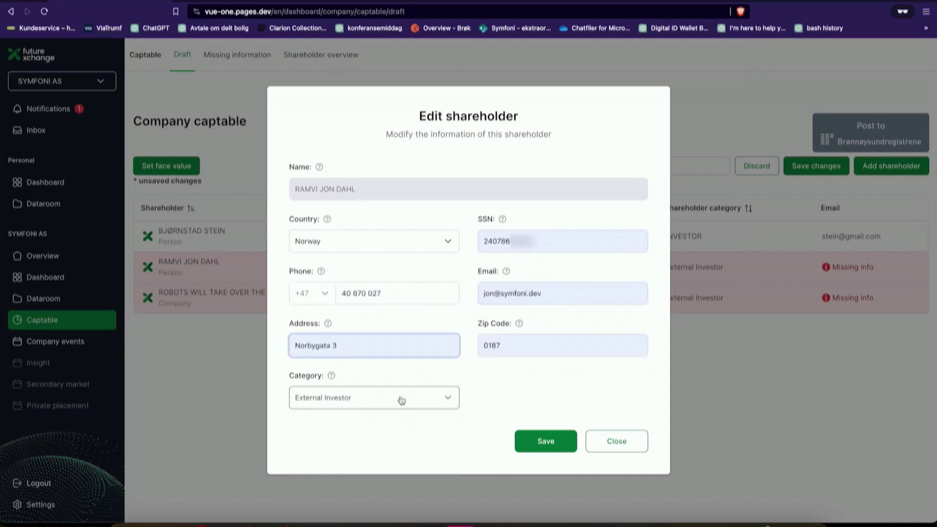
{"action": "left_click", "coordinate": [546, 441]}
Step: Add a phone number and e-mail for ROBOTS WILL TAKE OVER THE WORLD AS and save
{"action": "left_click", "coordinate": [483, 303]}
{"action": "left_click", "coordinate": [443, 297]}
{"action": "type", "text": "40 87"}
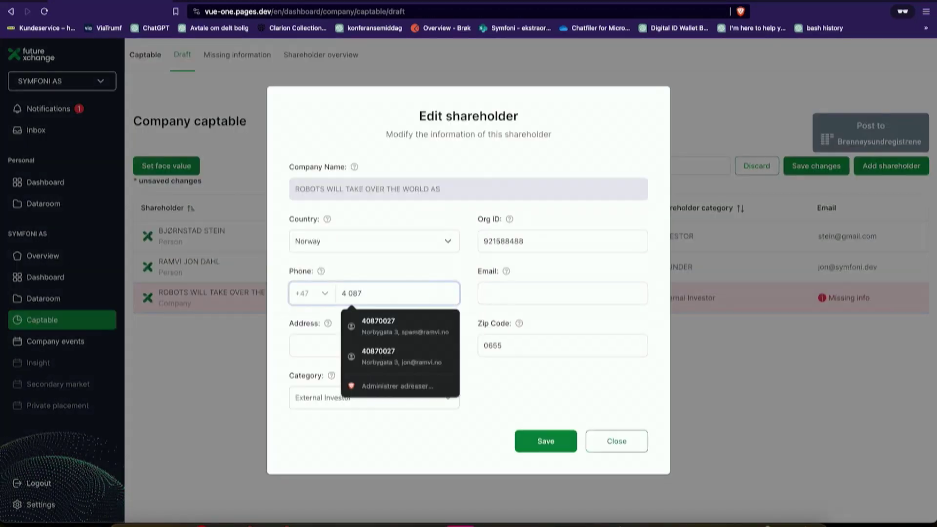
{"action": "type", "text": "1 234"}
{"action": "key", "text": "Tab"}
{"action": "key", "text": "Tab"}
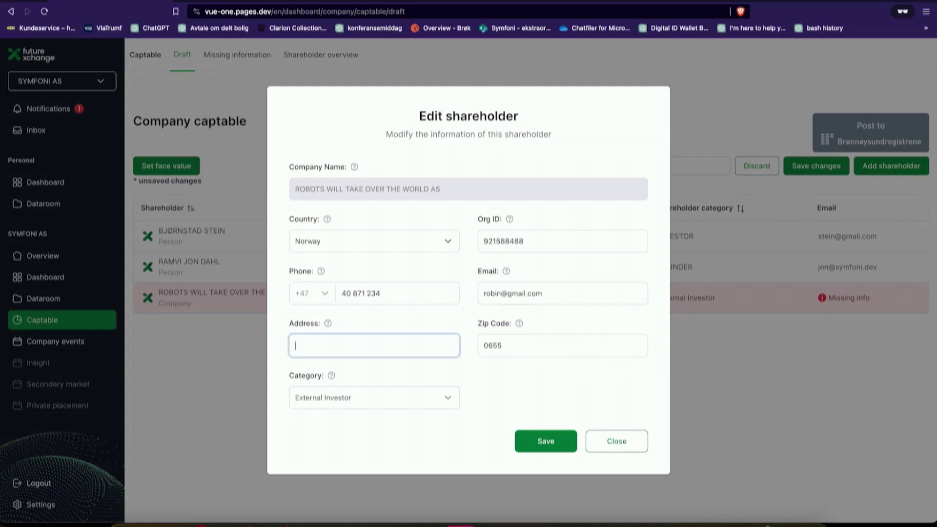
{"action": "key", "text": "Tab"}
{"action": "key", "text": "Tab"}
{"action": "left_click", "coordinate": [542, 439]}
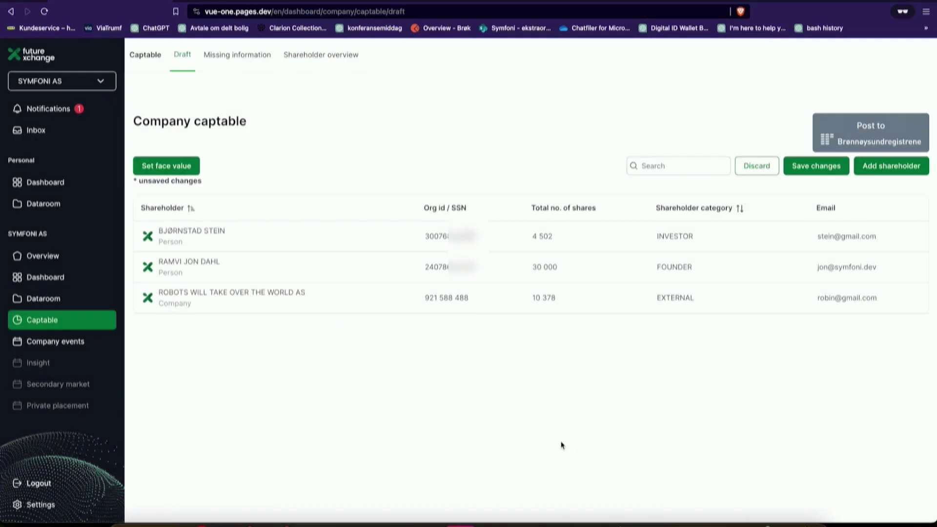
Step: Save the captable changes and post the captable to Brønnøysundregistrene
{"action": "left_click", "coordinate": [822, 174]}
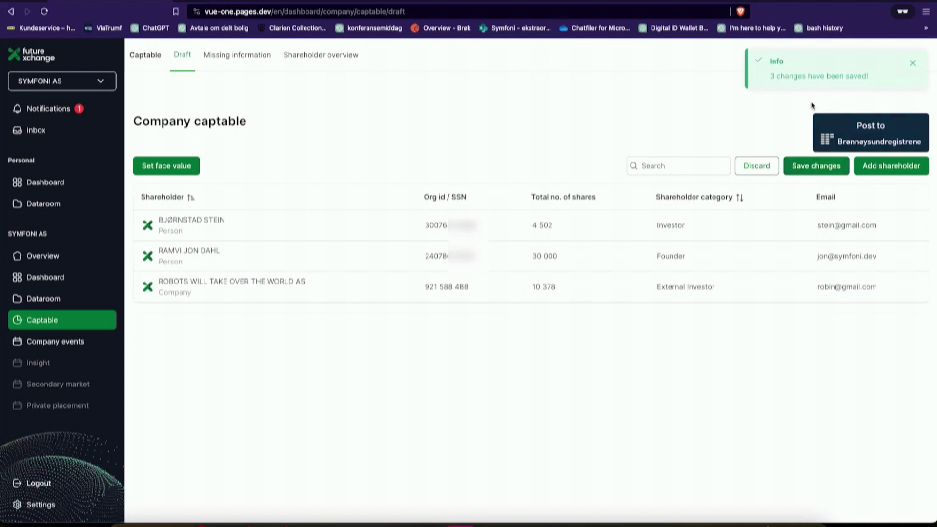
{"action": "left_click", "coordinate": [850, 143]}
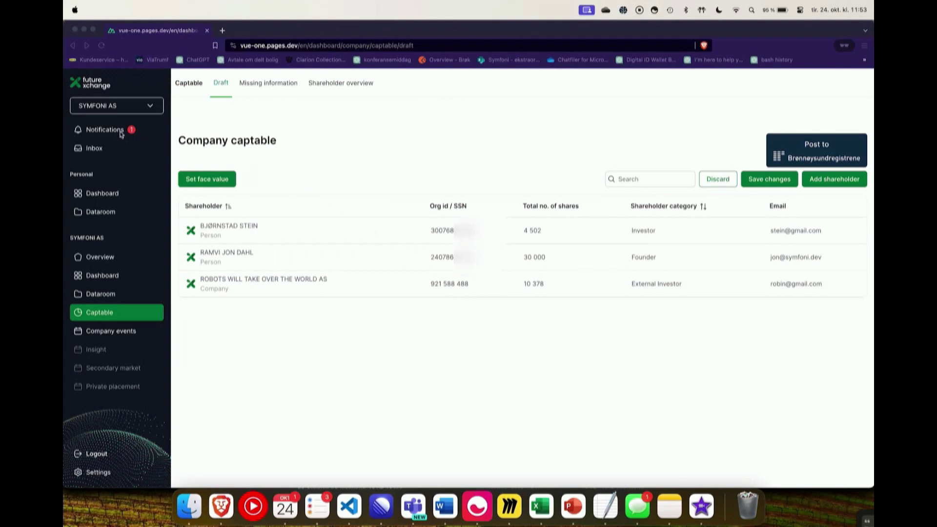
Step: Check the registered capital and date in notifications, then open the Capital reduction form under Company events
{"action": "left_click", "coordinate": [104, 130]}
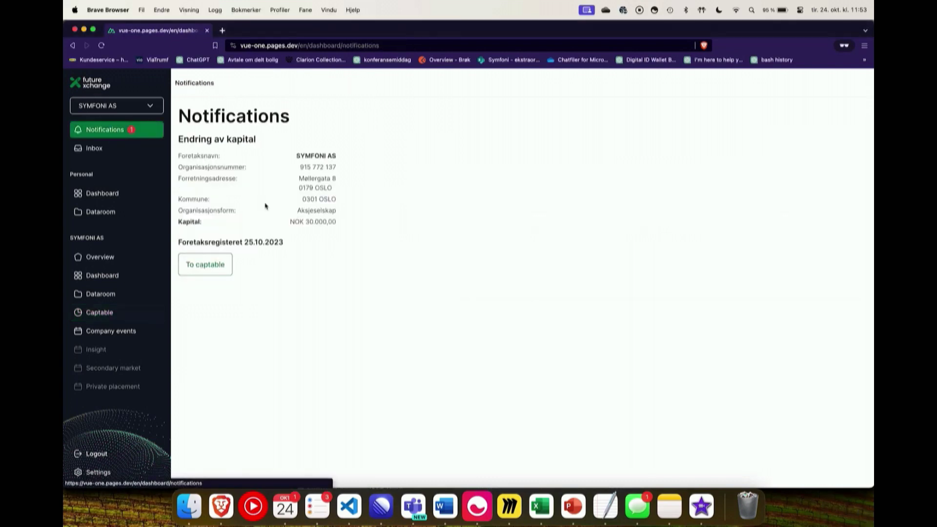
{"action": "left_click_drag", "start_coordinate": [307, 221], "coordinate": [324, 222]}
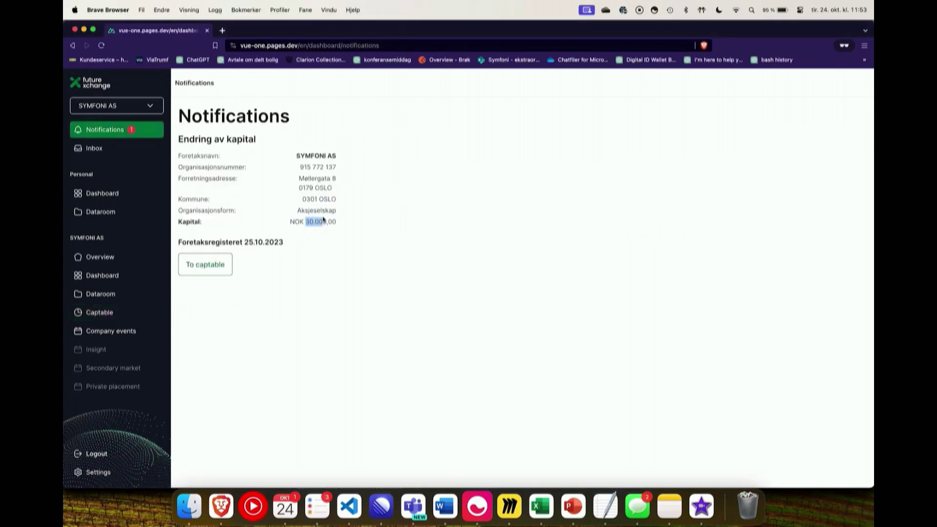
{"action": "left_click_drag", "start_coordinate": [244, 242], "coordinate": [255, 242]}
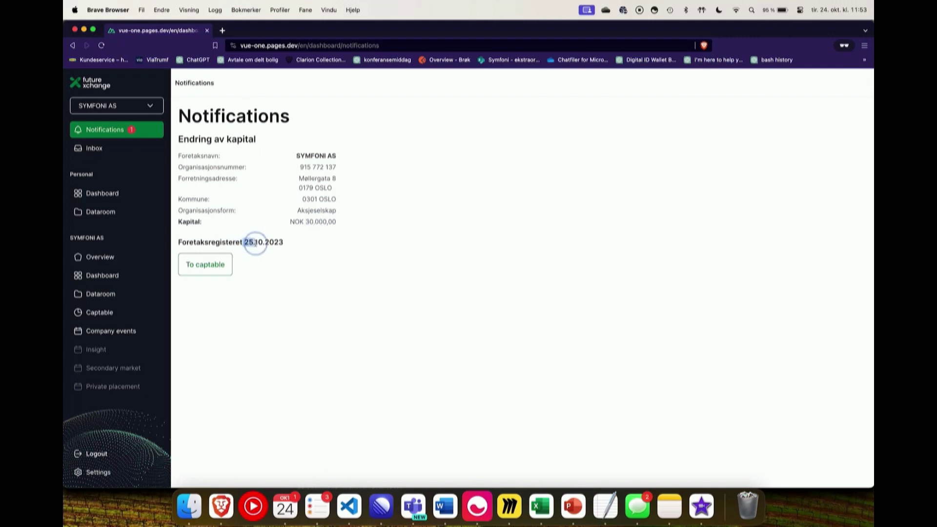
{"action": "left_click", "coordinate": [214, 266]}
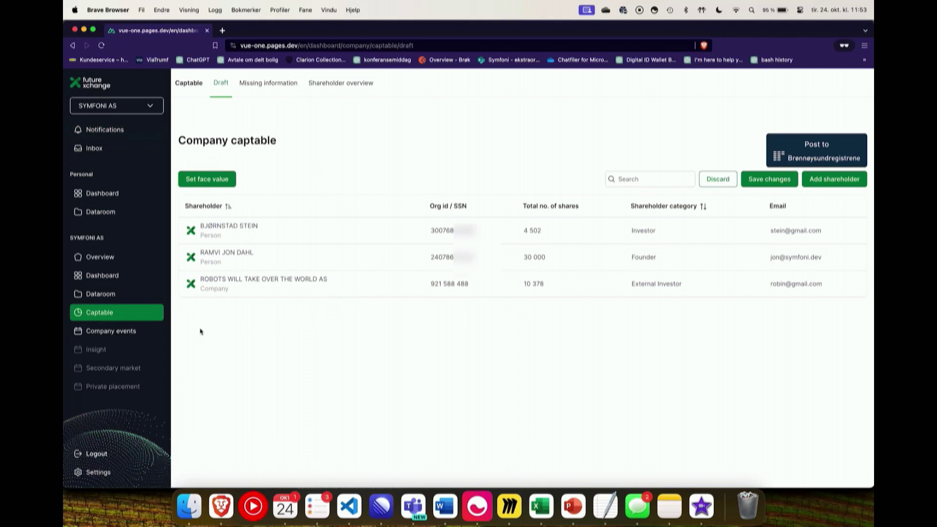
{"action": "left_click", "coordinate": [144, 334]}
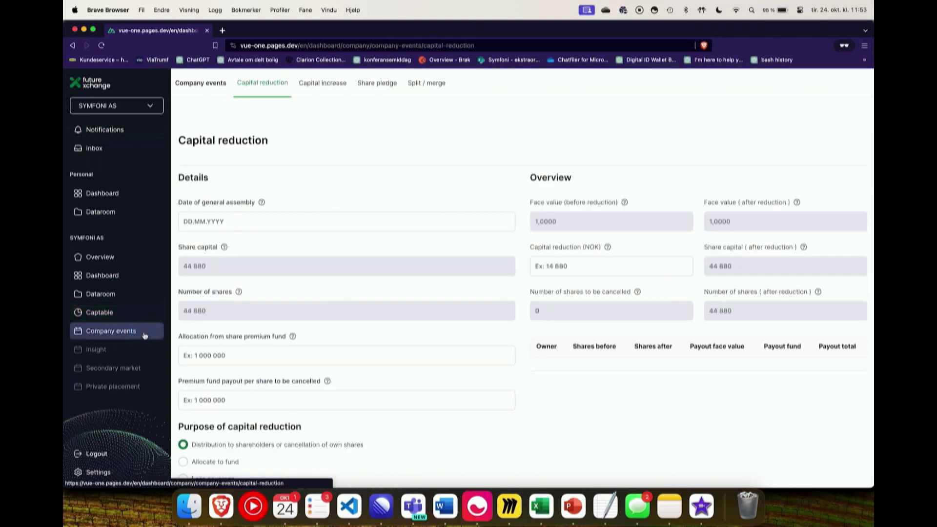
Step: Set the general assembly date to 28.06.2023
{"action": "left_click", "coordinate": [243, 222]}
{"action": "left_click", "coordinate": [190, 246]}
{"action": "left_click", "coordinate": [190, 246]}
{"action": "left_click", "coordinate": [191, 246]}
{"action": "left_click", "coordinate": [190, 246]}
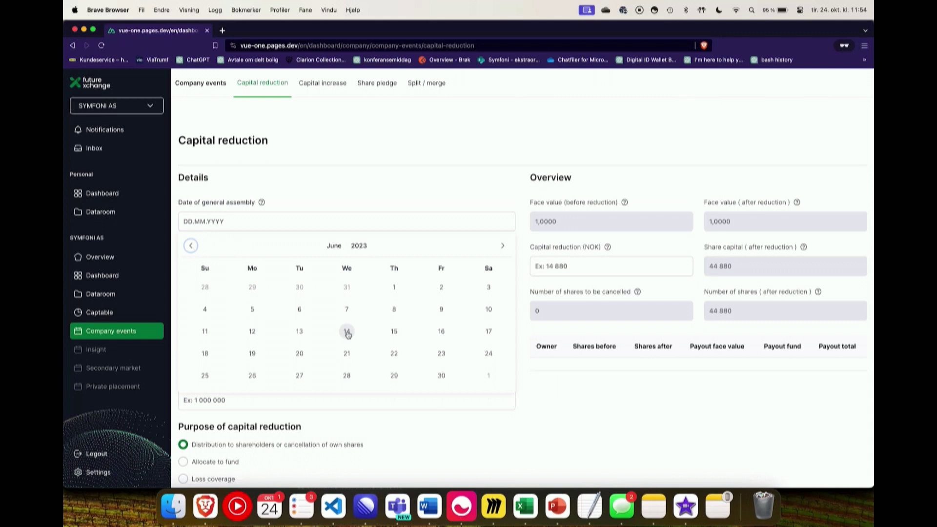
{"action": "left_click", "coordinate": [347, 375]}
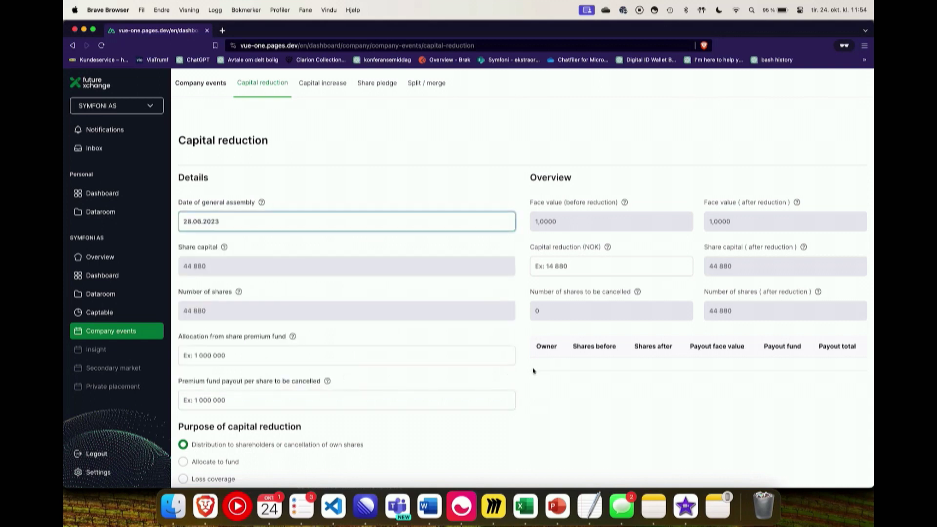
Step: Enter a 14 880 NOK capital reduction with 0 allocation from the share premium fund
{"action": "left_click", "coordinate": [583, 270]}
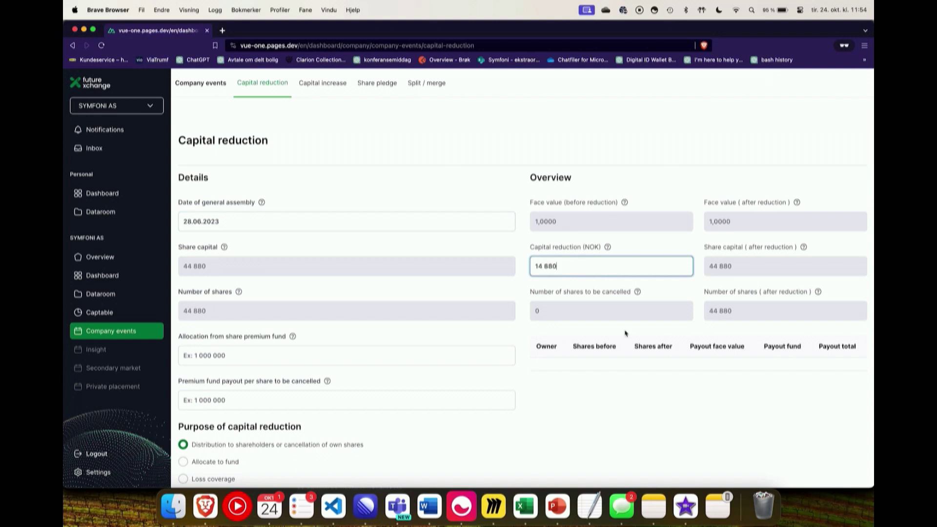
{"action": "left_click", "coordinate": [700, 424]}
{"action": "scroll", "coordinate": [700, 422], "scroll_direction": "down", "scroll_amount": 2}
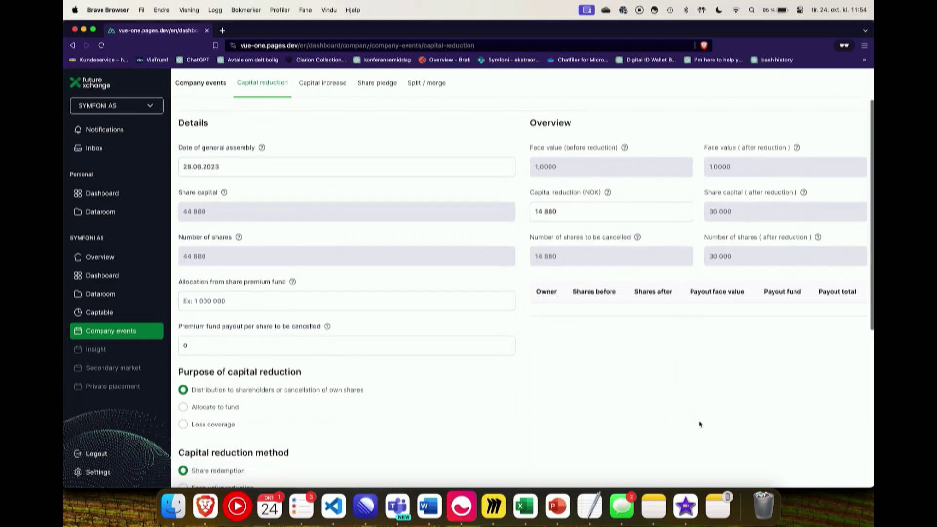
{"action": "left_click", "coordinate": [324, 307]}
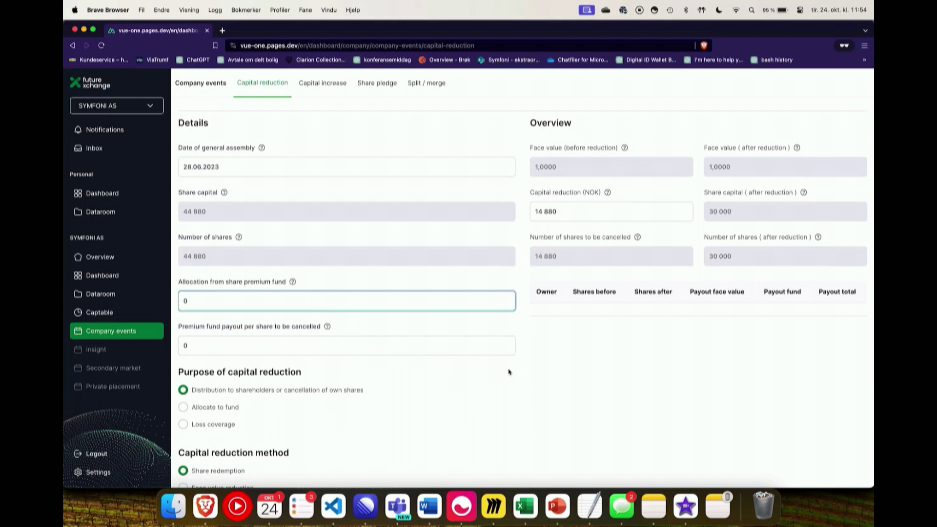
{"action": "scroll", "coordinate": [523, 372], "scroll_direction": "down", "scroll_amount": 3}
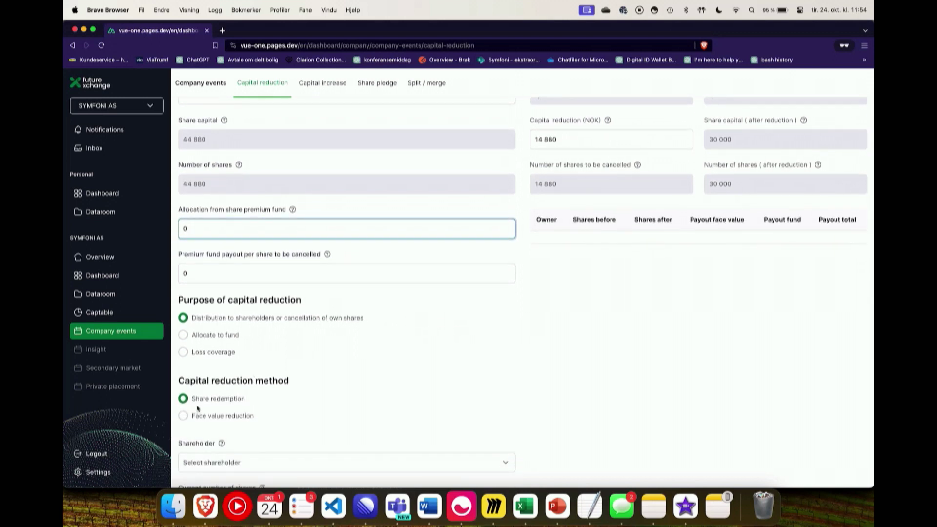
{"action": "scroll", "coordinate": [312, 401], "scroll_direction": "down", "scroll_amount": 8}
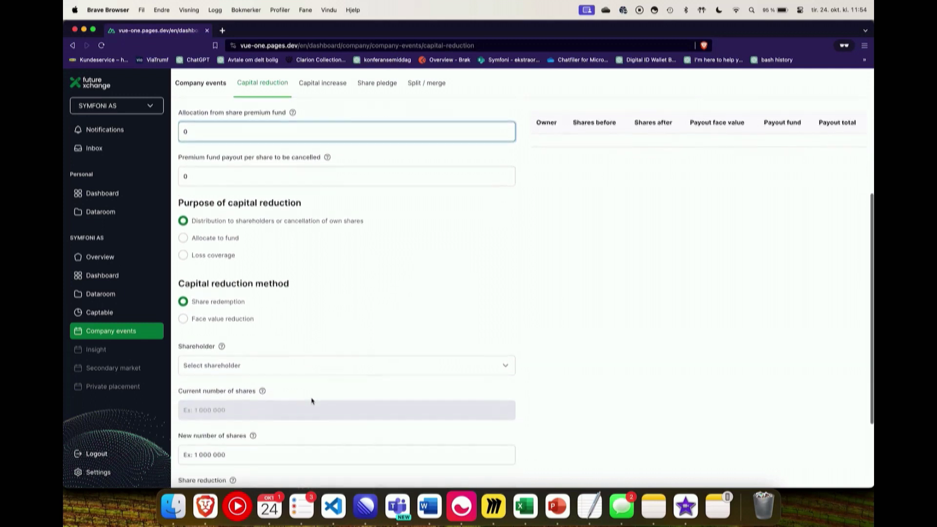
Step: Redeem all 10 378 shares of ROBOTS WILL TAKE OVER THE WORLD AS, setting its holding to 0
{"action": "left_click", "coordinate": [320, 256]}
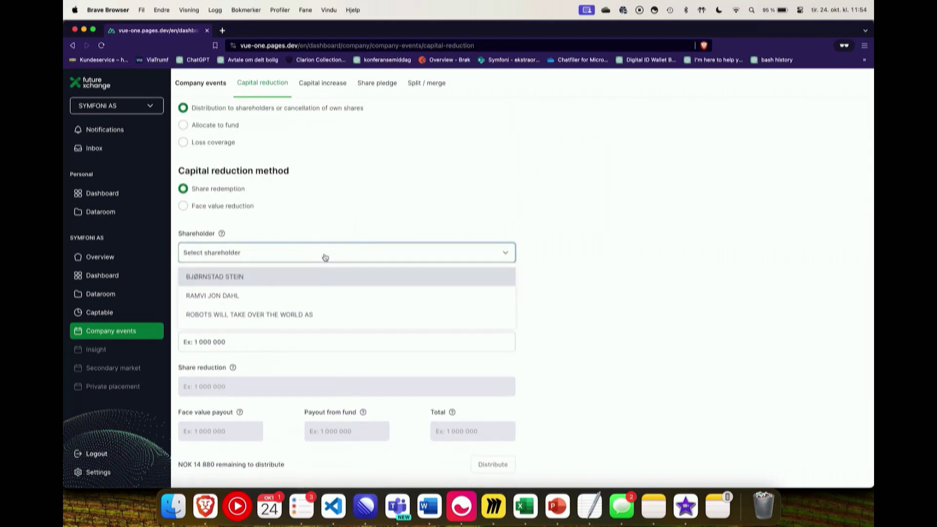
{"action": "left_click", "coordinate": [325, 315]}
{"action": "left_click", "coordinate": [285, 339]}
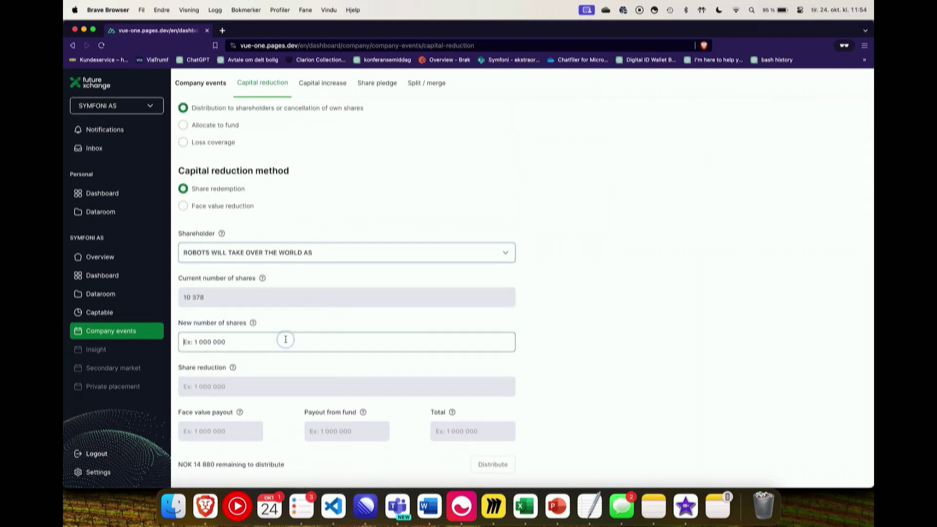
{"action": "left_click", "coordinate": [571, 380]}
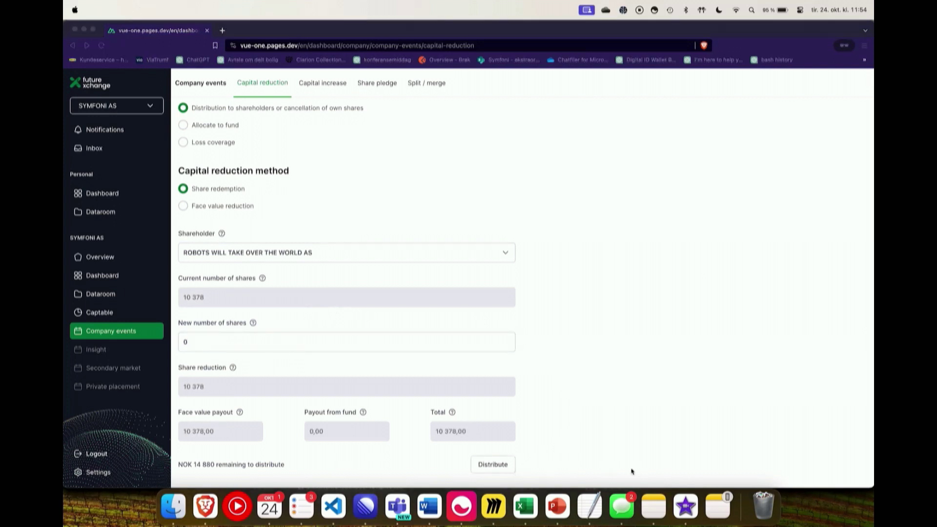
{"action": "left_click", "coordinate": [488, 466]}
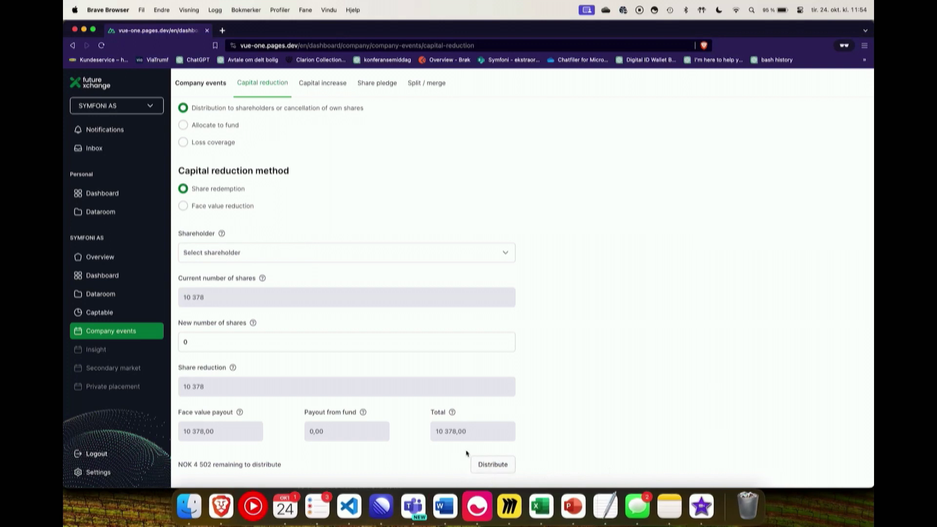
Step: Reduce the private shareholder's 4 502 shares to 0 and distribute the remaining redemption
{"action": "left_click", "coordinate": [288, 253]}
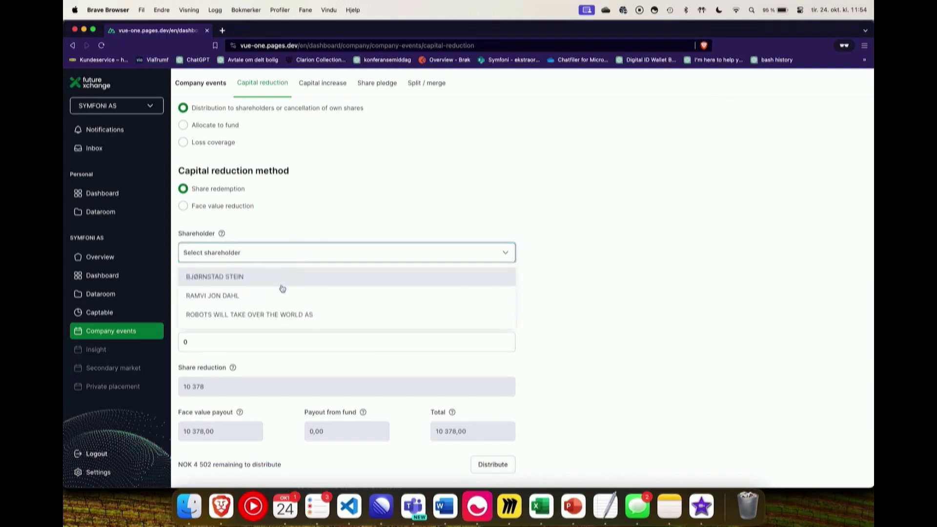
{"action": "left_click", "coordinate": [282, 286]}
{"action": "left_click", "coordinate": [255, 343]}
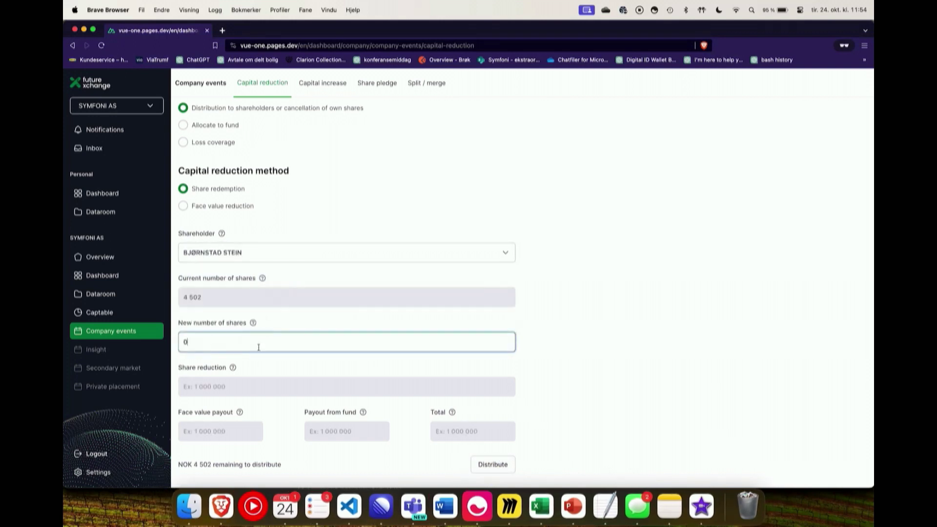
{"action": "type", "text": "0"}
{"action": "left_click", "coordinate": [487, 473]}
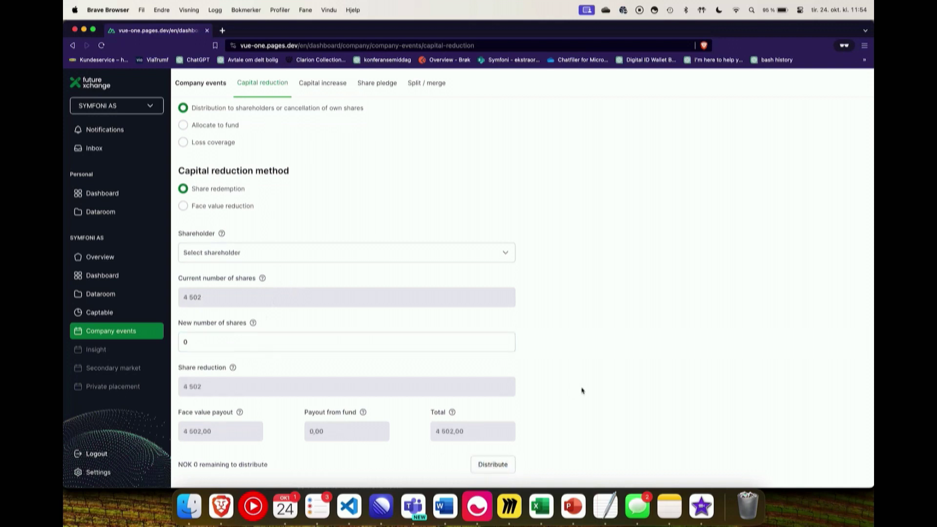
{"action": "scroll", "coordinate": [582, 390], "scroll_direction": "up", "scroll_amount": 5}
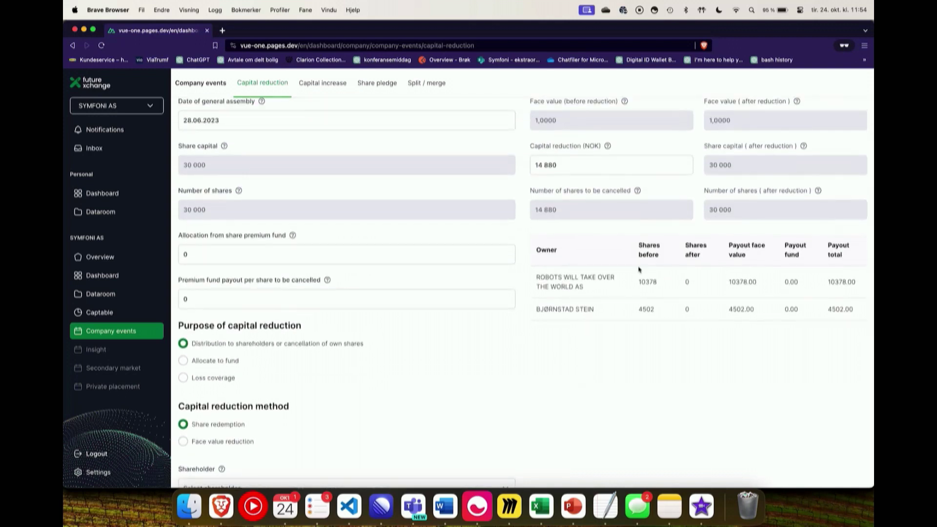
Step: Review the Overview table and return to the captable showing the founder's 30 000 shares
{"action": "scroll", "coordinate": [701, 307], "scroll_direction": "up", "scroll_amount": 2}
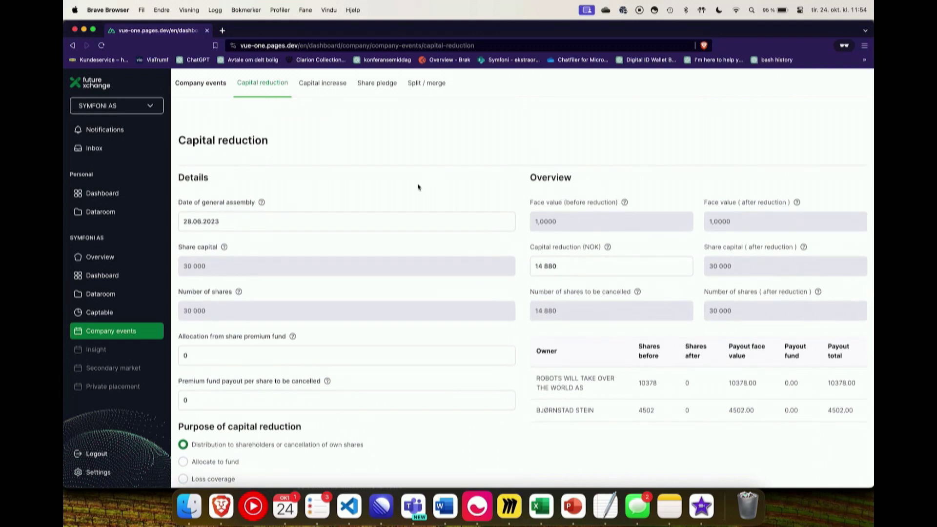
{"action": "left_click", "coordinate": [123, 318]}
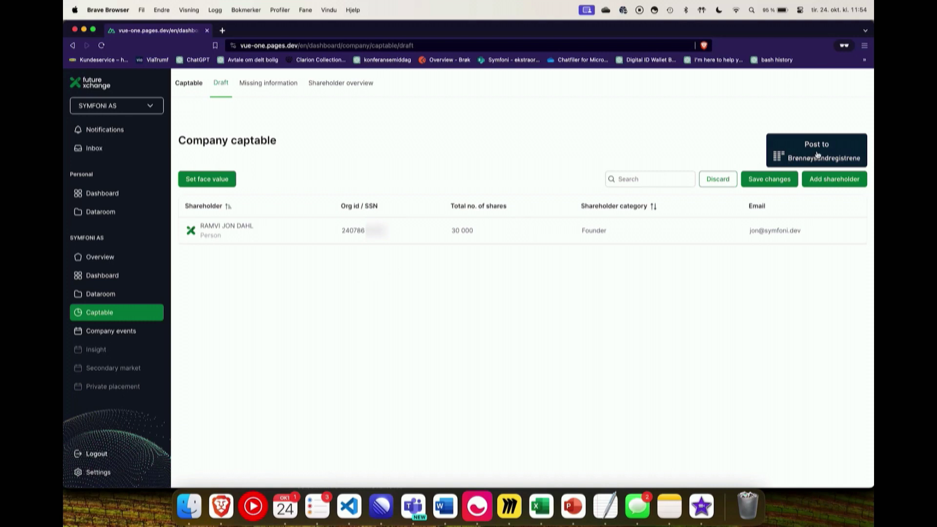
Step: Post the updated captable to Brønnøysundregistrene and dismiss the 'Captable published!' confirmation
{"action": "left_click", "coordinate": [817, 155]}
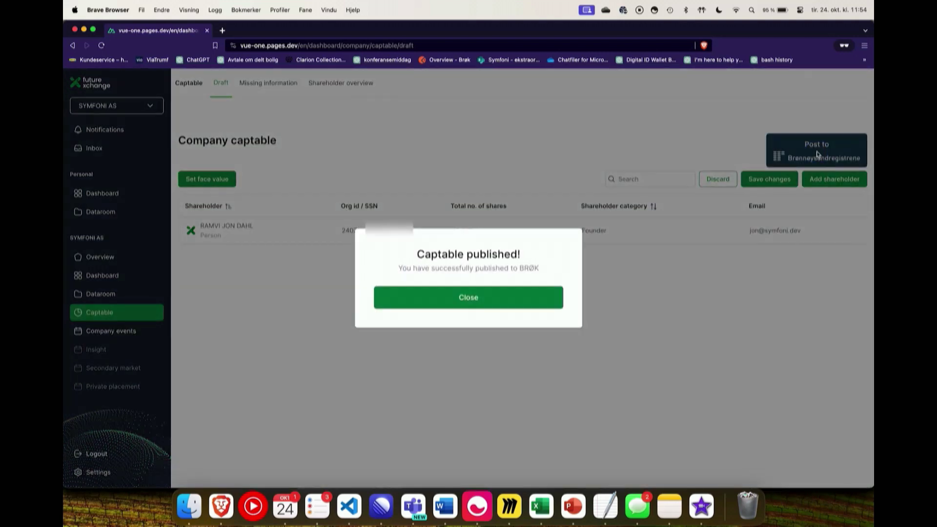
{"action": "left_click", "coordinate": [546, 301]}
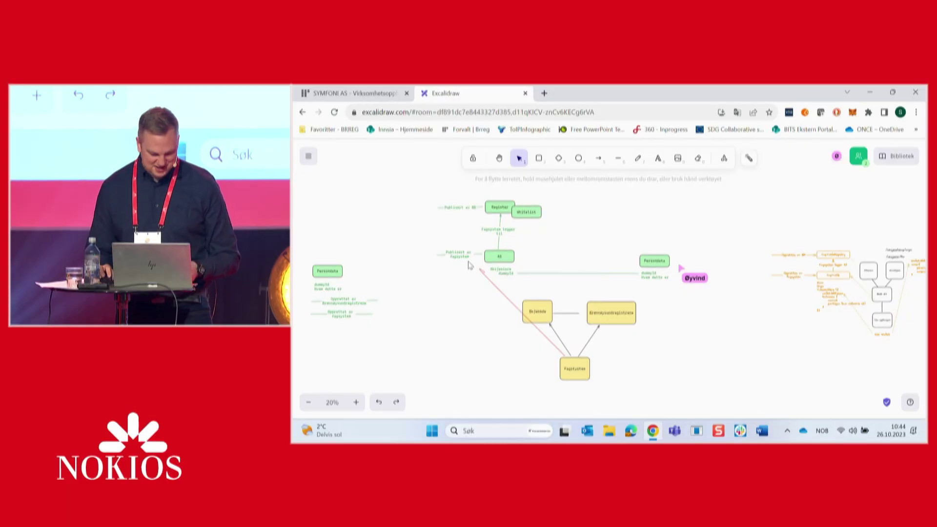
Step: Bring the Brønnøysundregistrene and Fagsystem boxes into view and show the diagram fullscreen
{"action": "scroll", "coordinate": [468, 265], "scroll_direction": "left", "scroll_amount": 5}
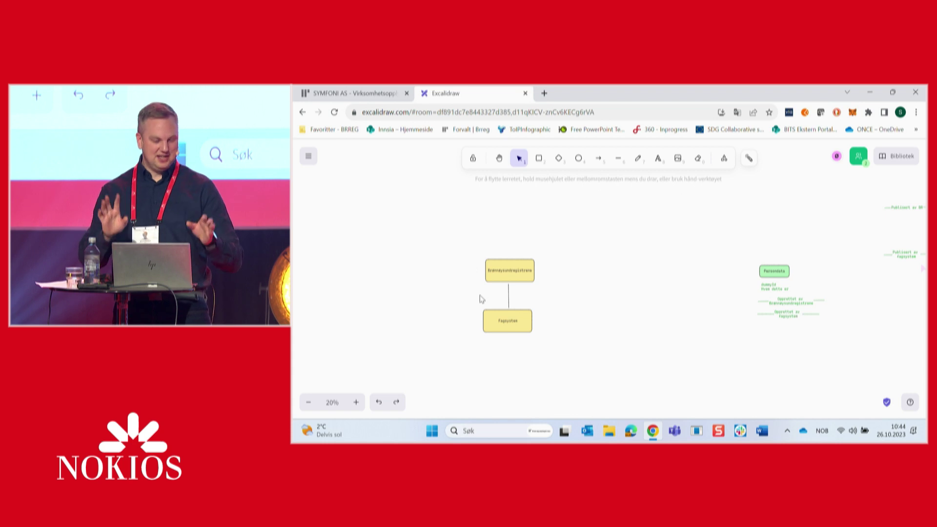
{"action": "scroll", "coordinate": [481, 299], "scroll_direction": "left", "scroll_amount": 5}
{"action": "scroll", "coordinate": [732, 310], "scroll_direction": "up", "scroll_amount": 5}
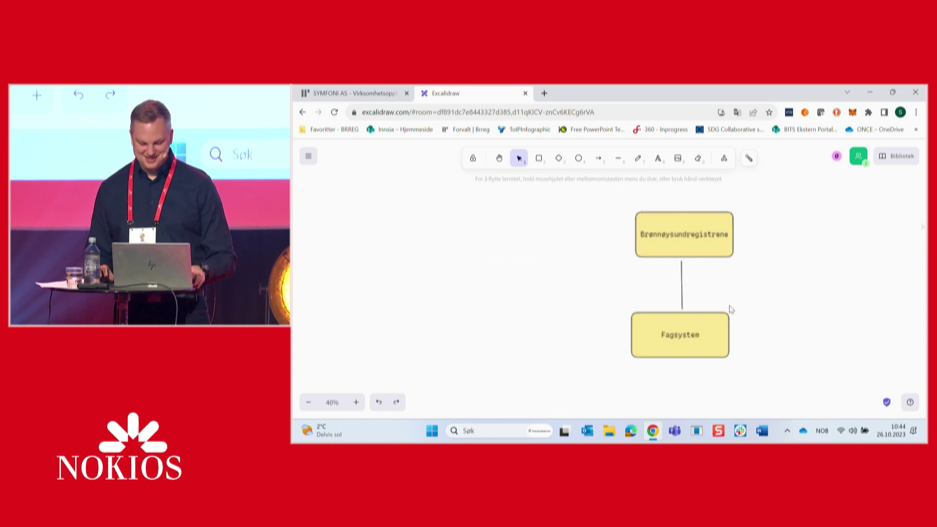
{"action": "scroll", "coordinate": [732, 310], "scroll_direction": "down", "scroll_amount": 1}
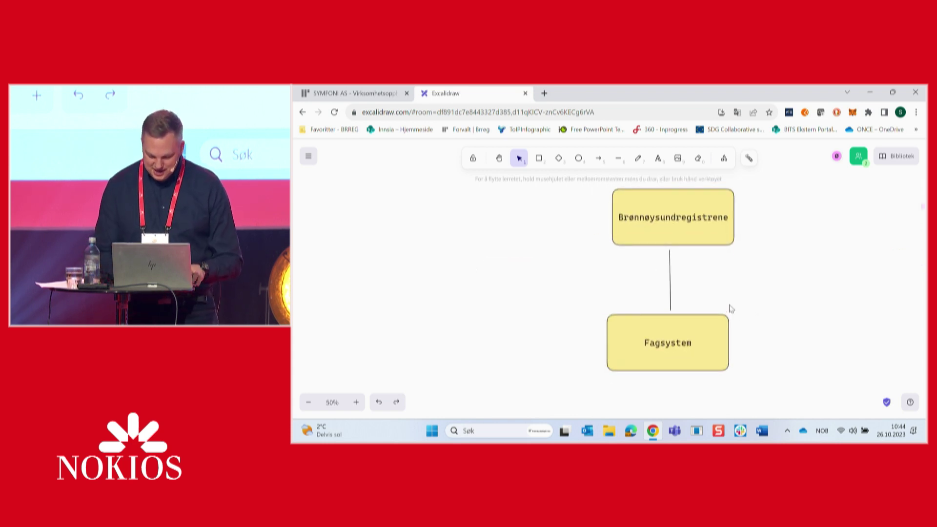
{"action": "key", "text": "F11"}
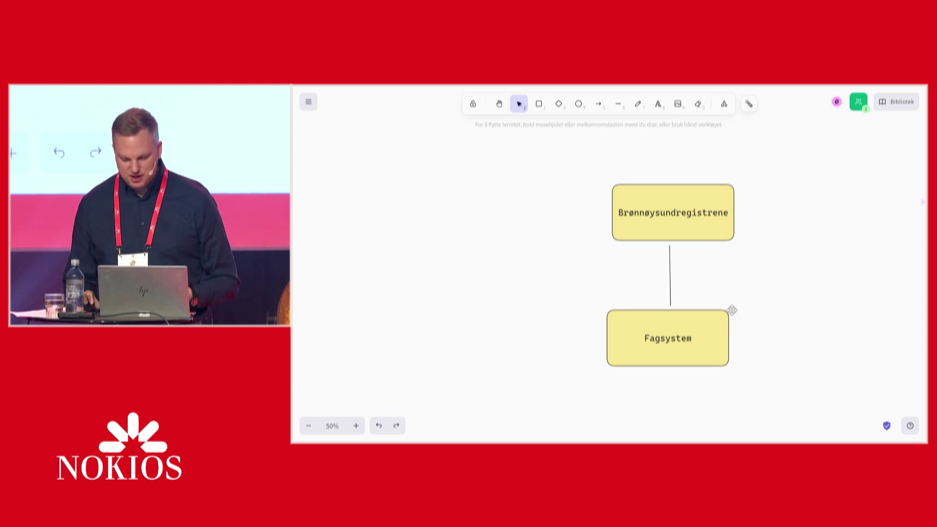
Step: Shift the Fagsystem box left and slightly down in the Excalidraw diagram
{"action": "scroll", "coordinate": [736, 312], "scroll_direction": "left", "scroll_amount": 3}
{"action": "left_click_drag", "start_coordinate": [799, 342], "coordinate": [719, 348]}
{"action": "left_click", "coordinate": [683, 263]}
Step: Duplicate the Brønnøysundregistrene box to its left and begin editing the copy's label
{"action": "left_click", "coordinate": [792, 222]}
{"action": "left_click_drag", "start_coordinate": [830, 217], "coordinate": [615, 215]}
{"action": "double_click", "coordinate": [618, 214]}
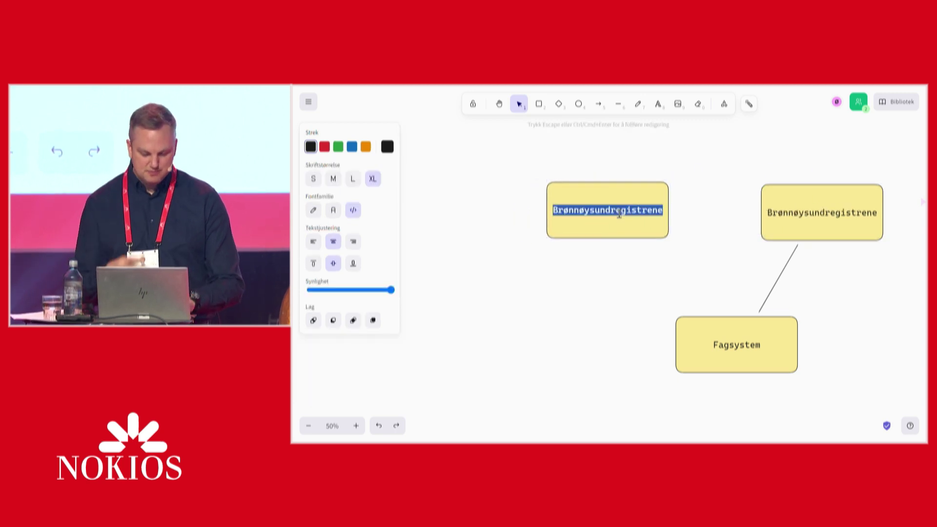